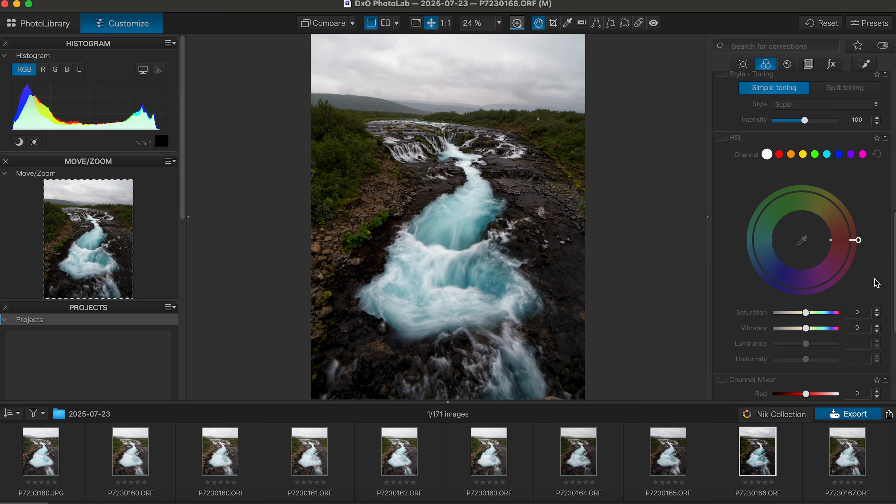
In HSL, raise the green channel's saturation to 12 and luminance to 11.
left_click(779, 154)
left_click(791, 157)
left_click(804, 157)
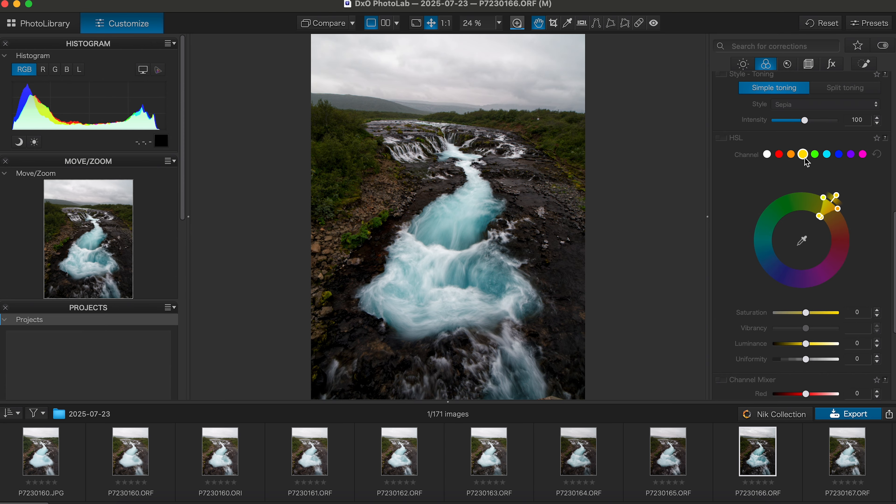
left_click(815, 157)
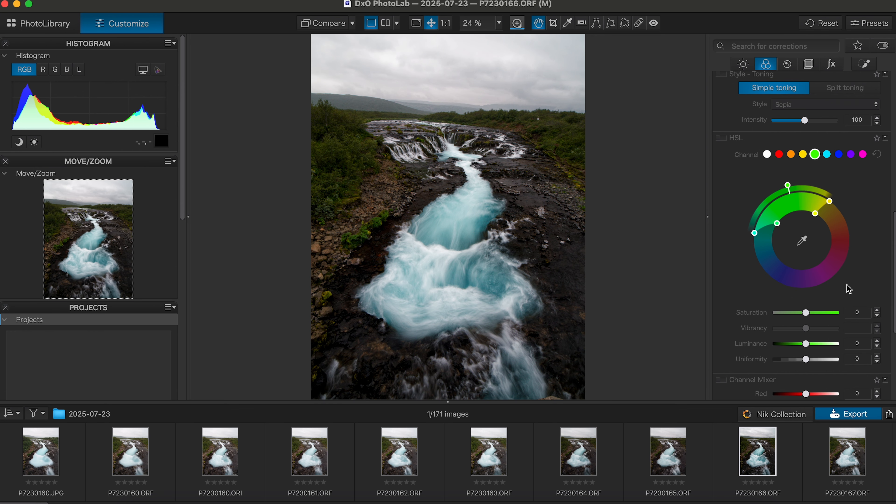
scroll(849, 288, "down", 1)
left_click_drag(805, 300, 810, 331)
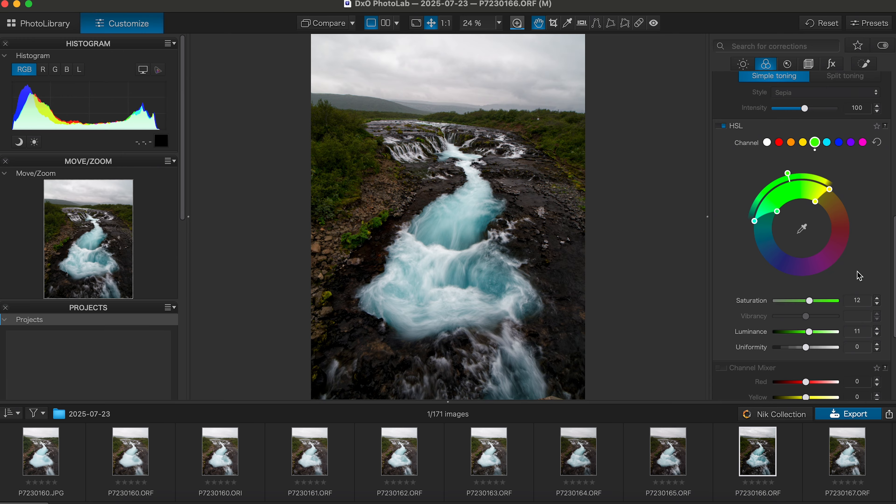
left_click(804, 231)
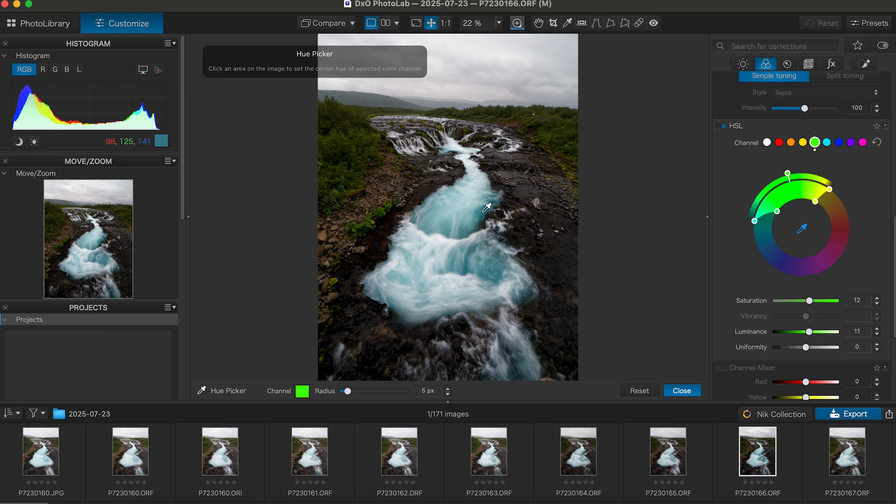
Sample the water and the orange riverbank from the photo and boost the saturation of both.
left_click(482, 211)
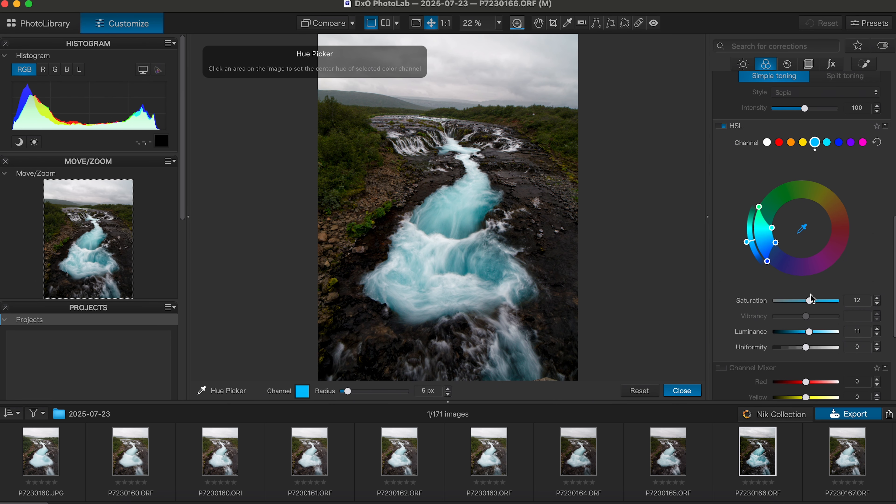
left_click_drag(810, 302, 814, 302)
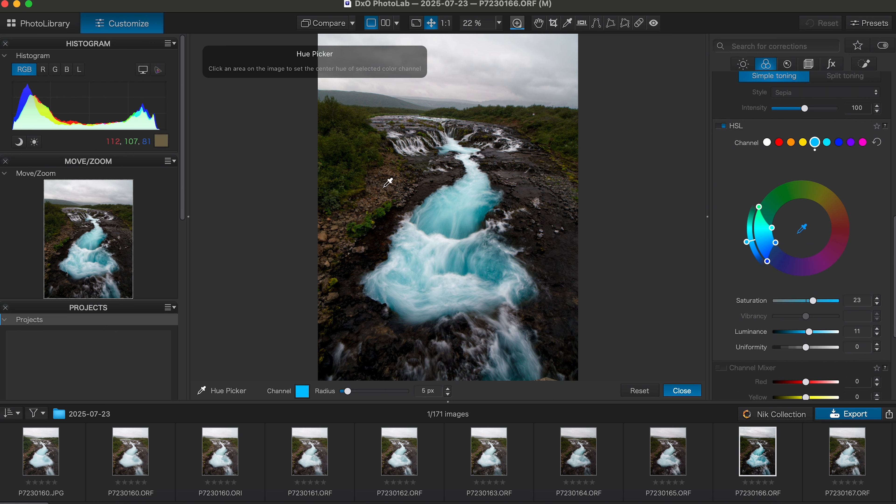
left_click(514, 123)
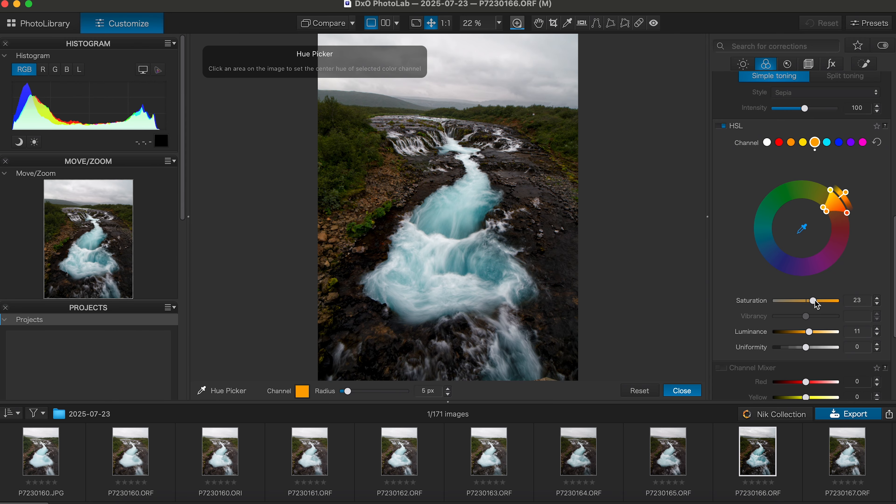
left_click_drag(815, 301, 816, 302)
Resample the water's cyan hue and brighten its luminance to 28.
left_click(803, 230)
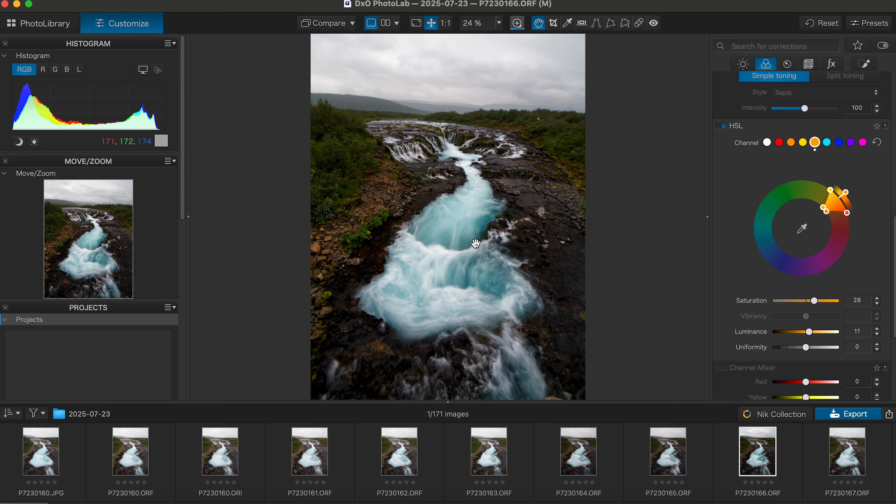
left_click(803, 229)
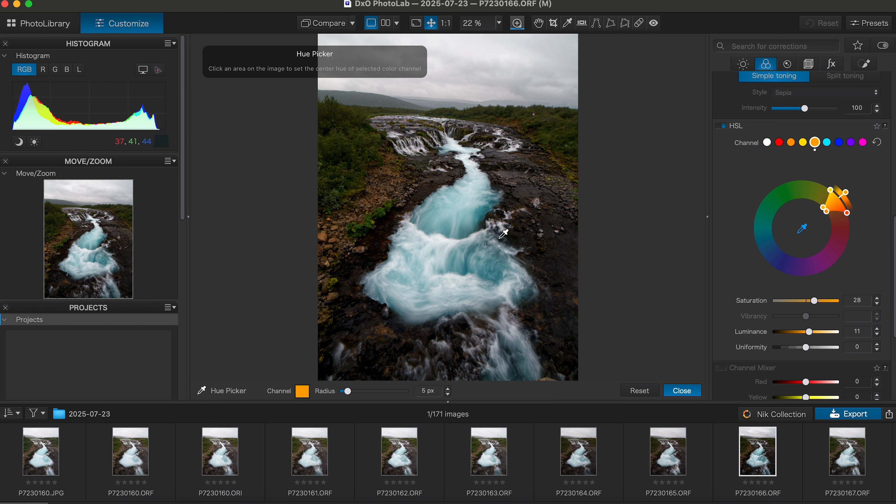
left_click(466, 225)
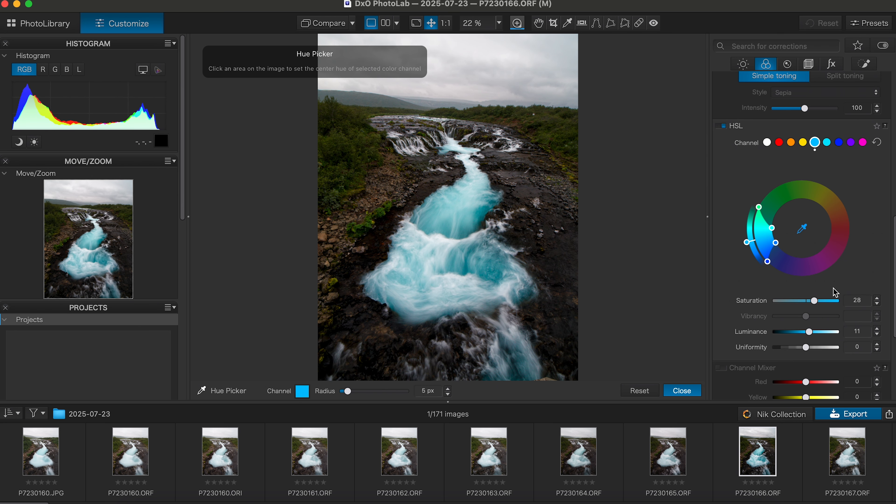
left_click_drag(811, 334, 816, 332)
scroll(870, 263, "down", 1)
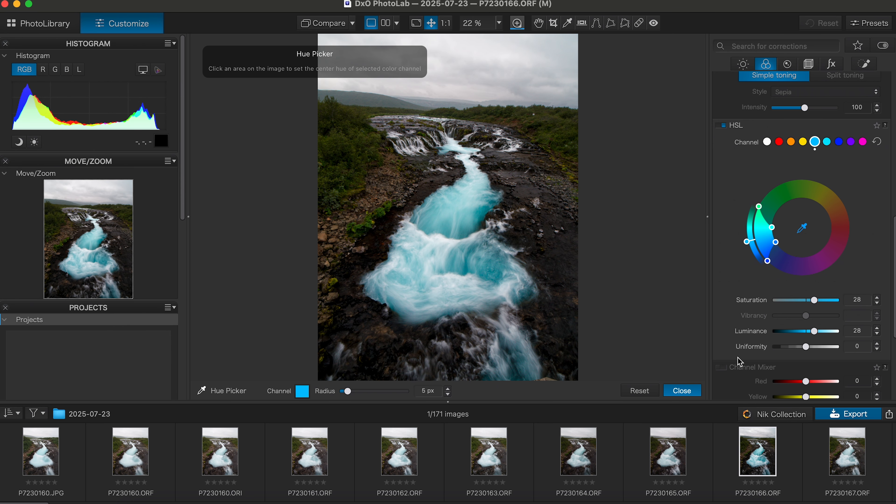
scroll(737, 357, "down", 5)
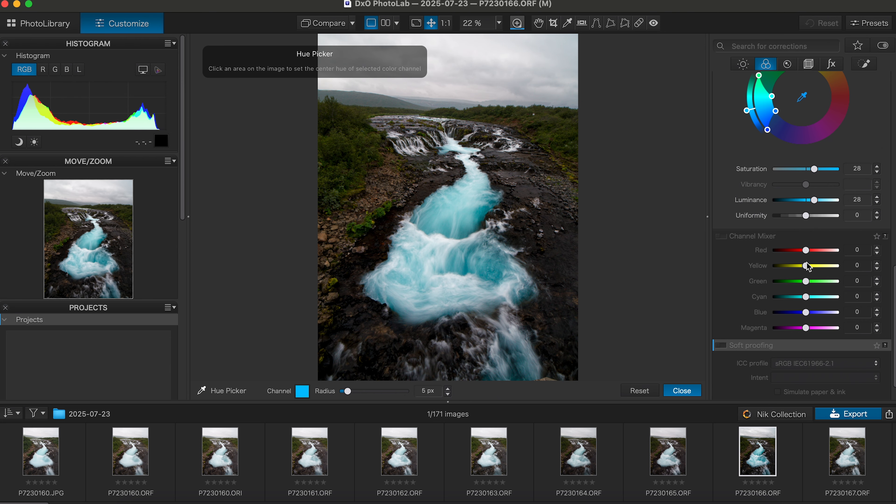
mouse_move(810, 300)
left_mouse_down()
mouse_move(797, 299)
mouse_move(825, 298)
mouse_move(812, 300)
left_mouse_up()
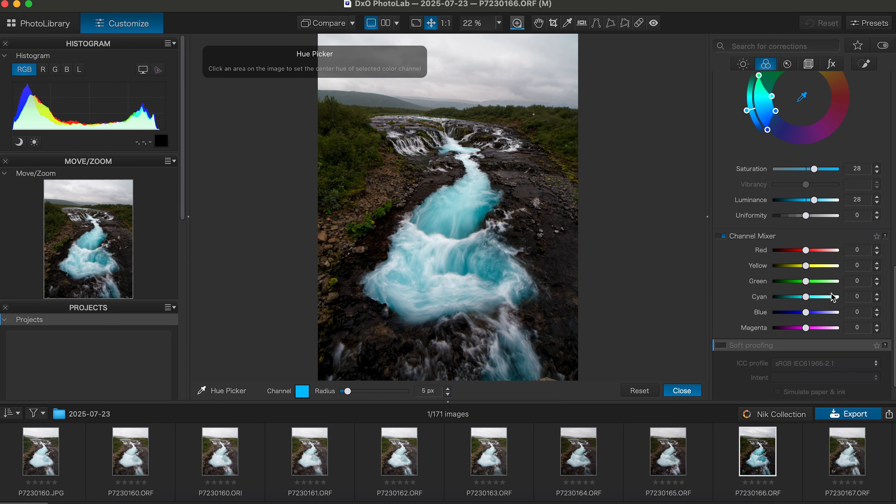
double_click(810, 296)
scroll(744, 299, "down", 2)
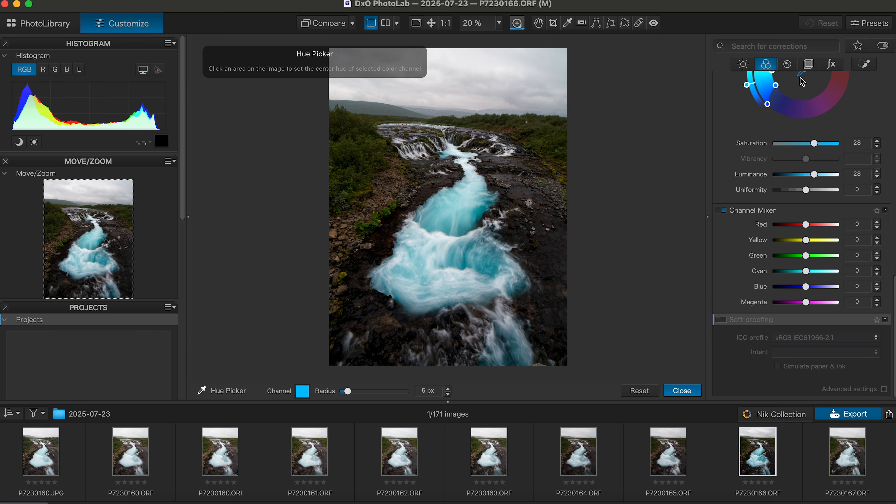
Close the hue picker, compare the photo before and after corrections, and switch to Local Adjustments.
left_click(800, 75)
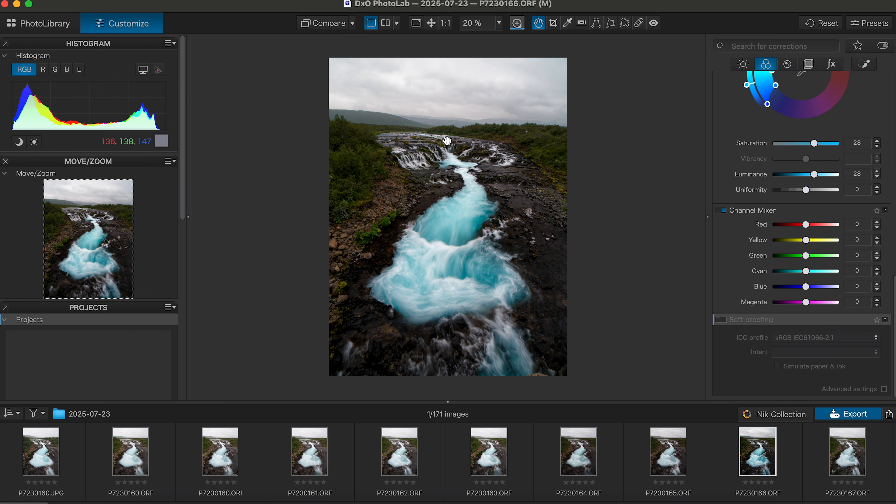
left_click(324, 31)
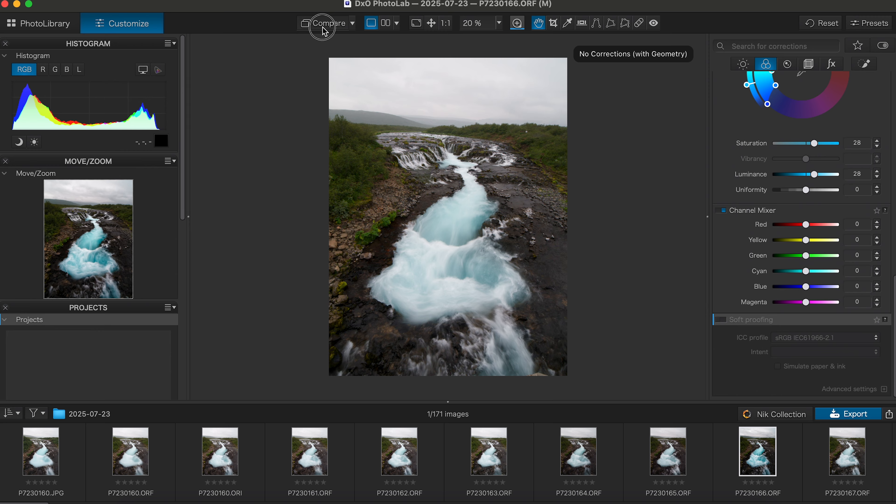
left_click(324, 31)
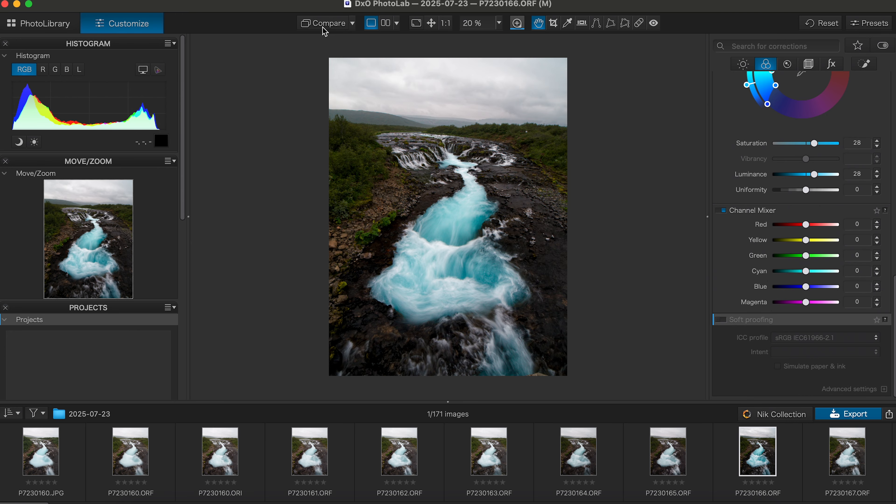
left_click(324, 31)
left_click(864, 65)
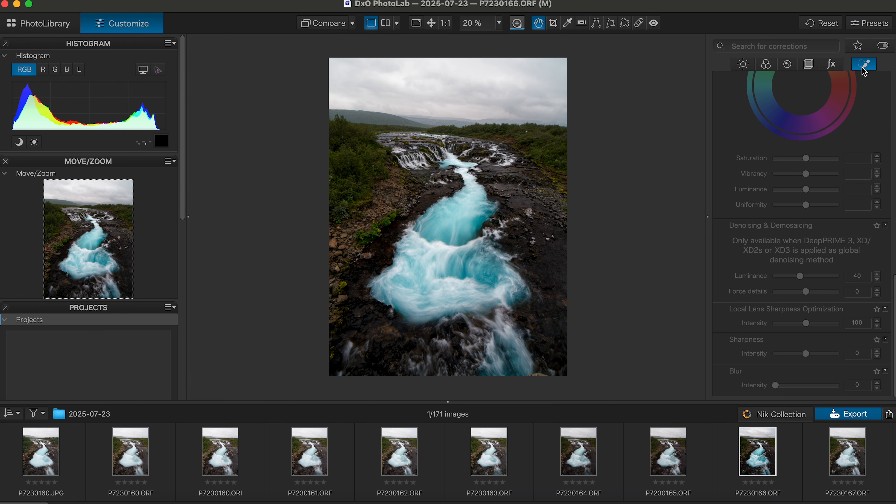
Select the Graduated Filter tool in the Local Adjustments palette.
scroll(863, 131, "up", 3)
scroll(863, 130, "up", 10)
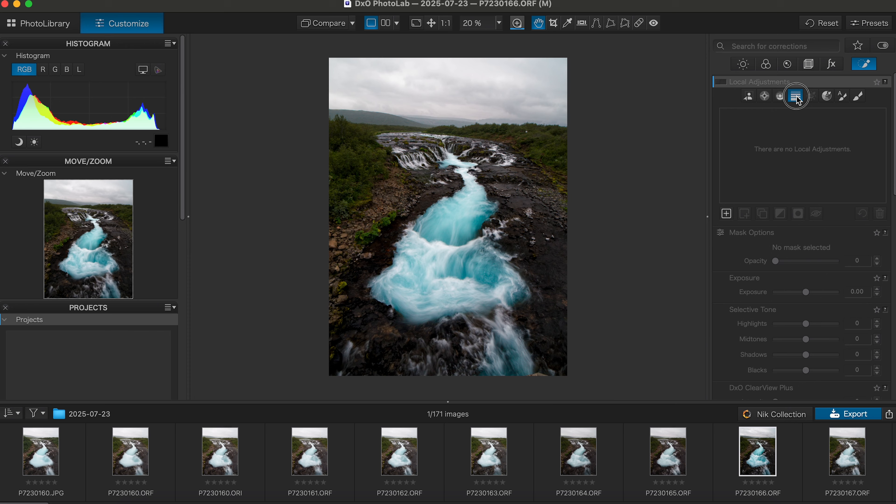
left_click(795, 95)
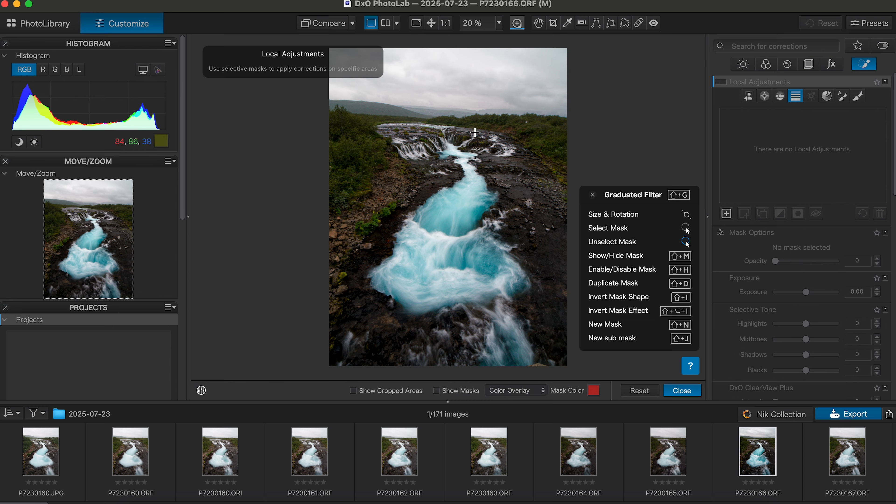
Drag a graduated filter from the top of the sky down to the falls, exposure -1.03.
left_click_drag(443, 46, 446, 147)
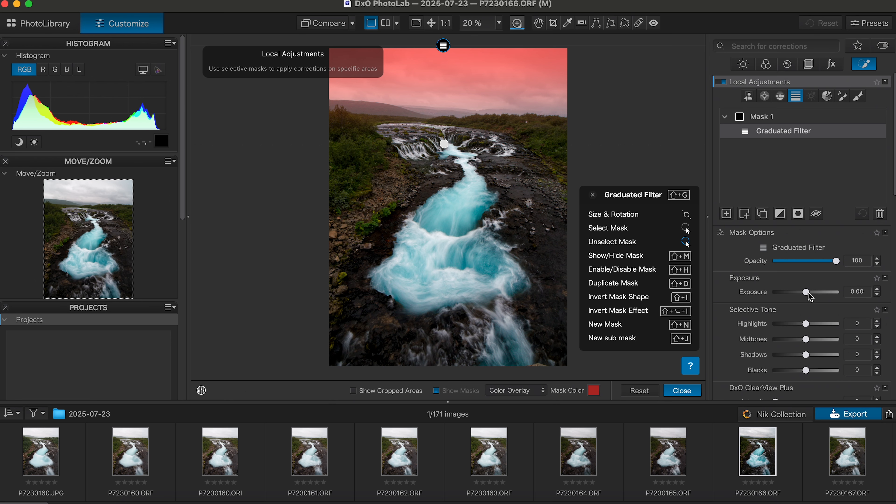
left_click_drag(809, 297, 799, 293)
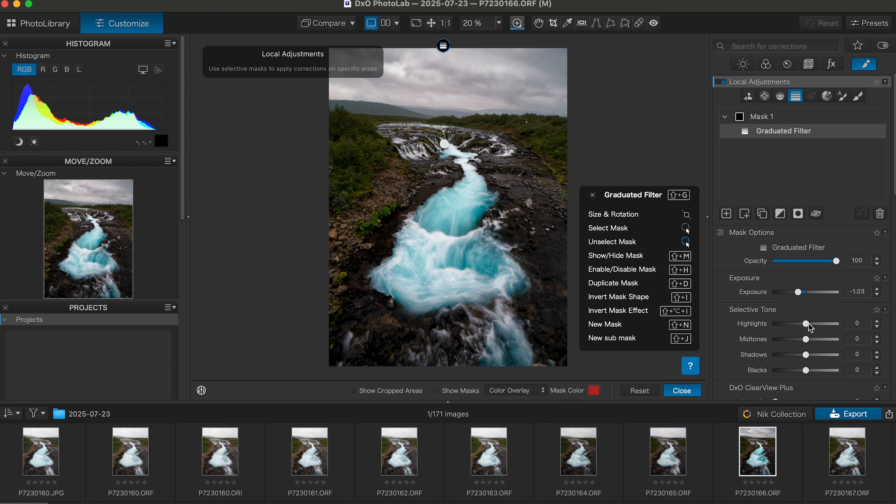
Set the filter's Selective Tone: highlights 10, midtones -19, shadows -63, blacks -30.
left_click_drag(809, 325, 797, 373)
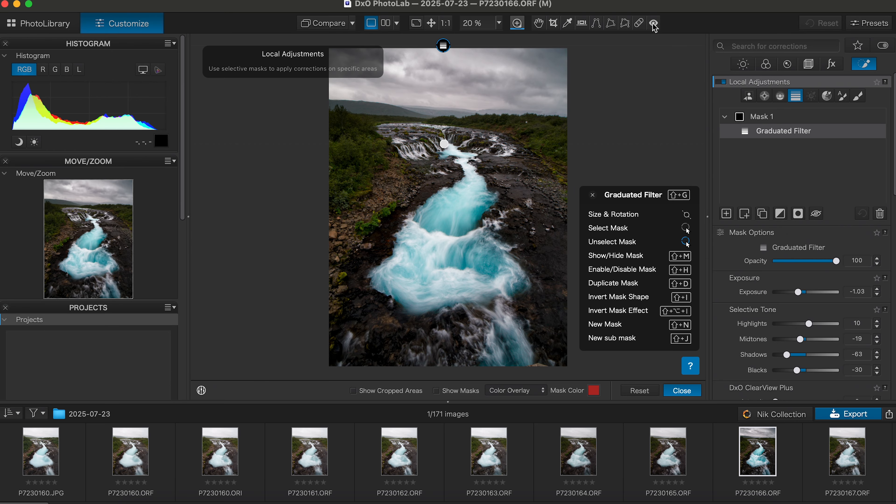
Rotate the photo slightly to level it and apply a 4760 × 3570 px crop.
left_click(554, 23)
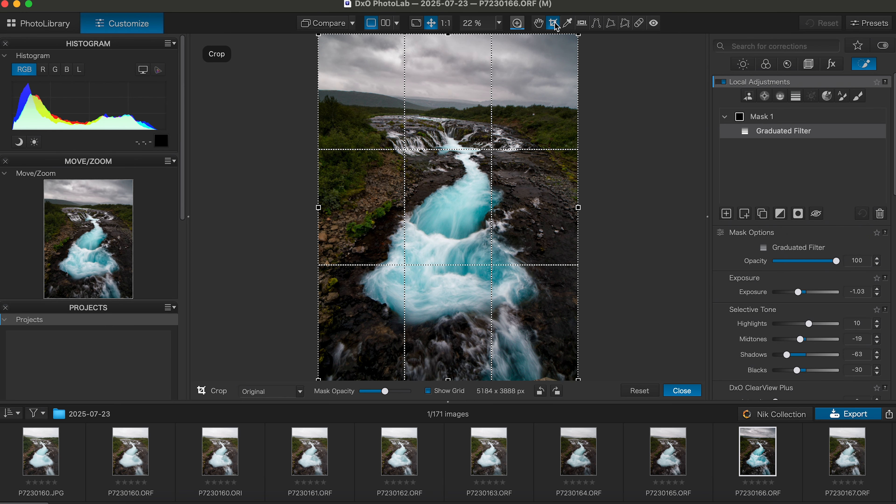
left_click_drag(600, 84, 600, 79)
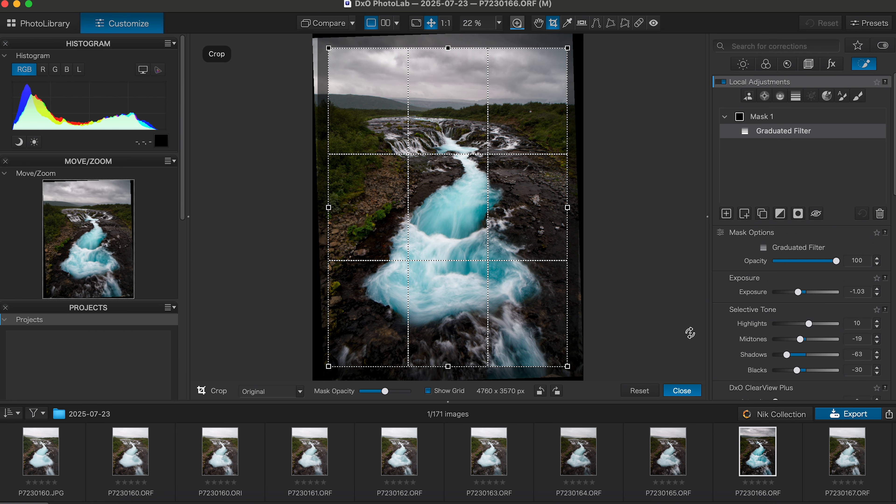
key("Return")
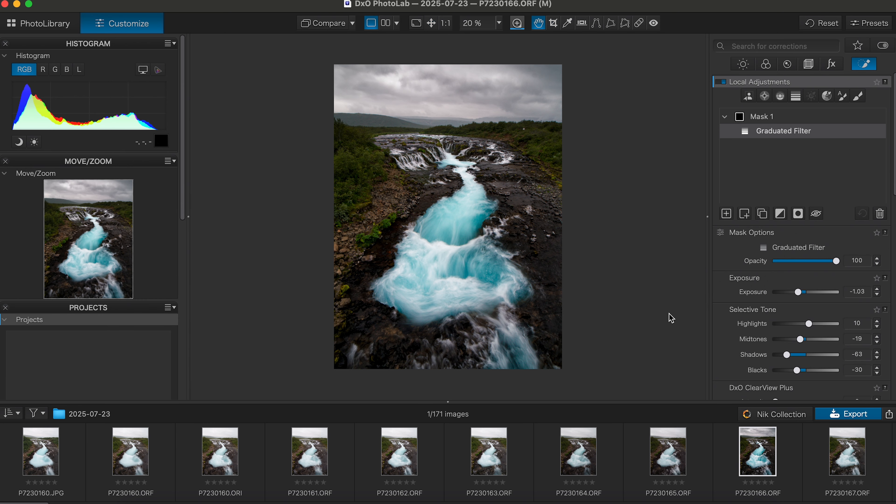